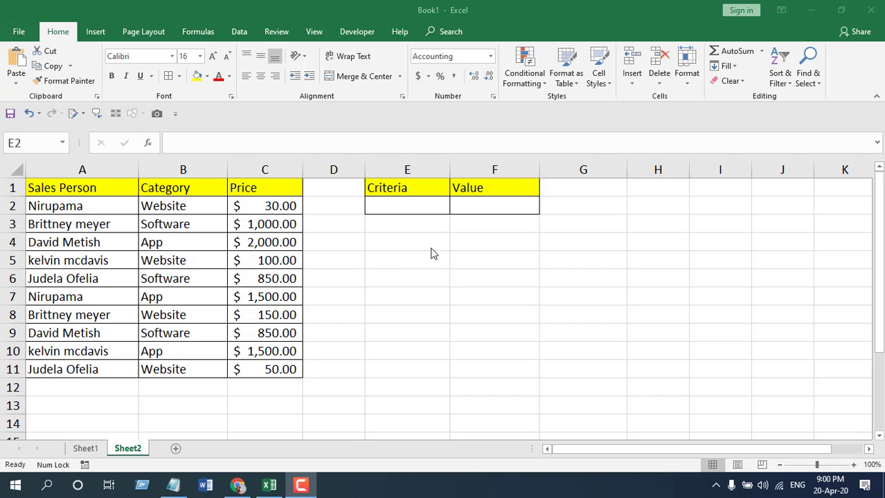
- Select the Value cell F2 and put it into edit mode for a new formula
left_click(468, 210)
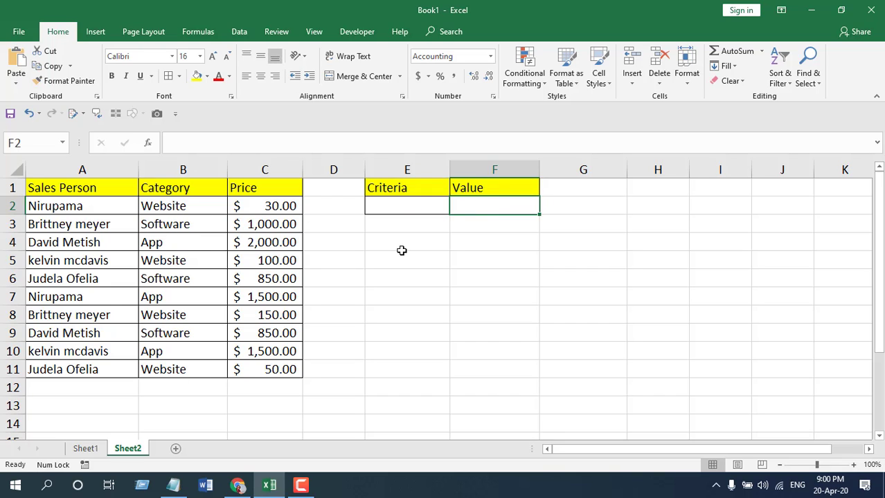
left_click(214, 206)
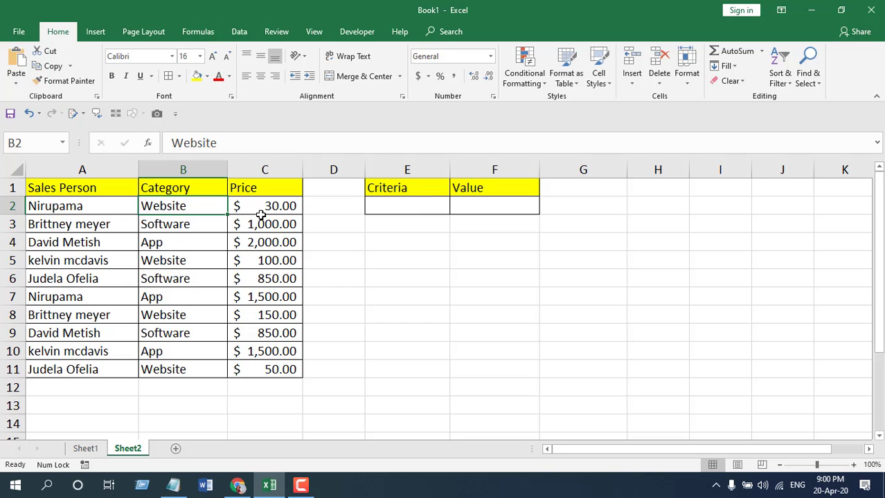
left_click(476, 293)
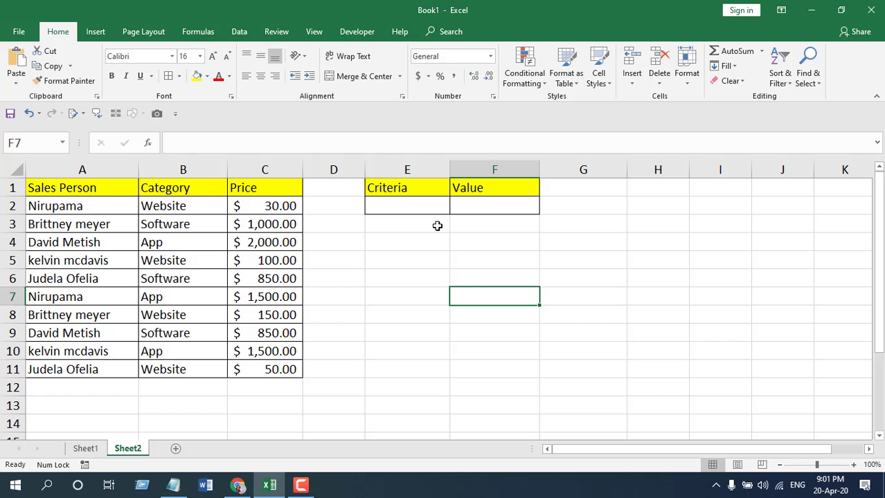
left_click(490, 203)
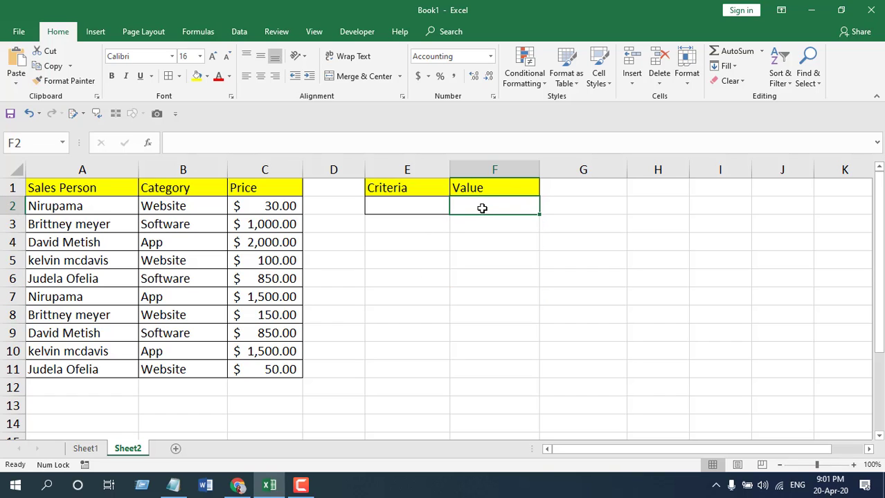
double_click(481, 207)
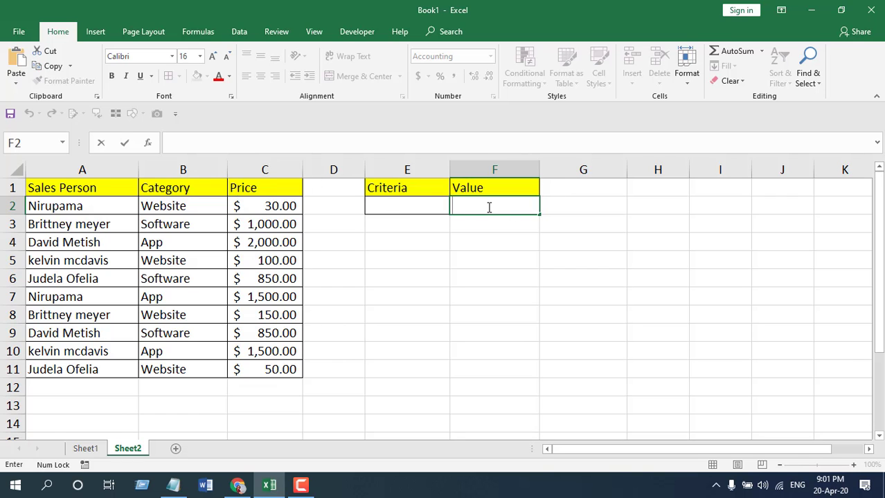
- Type =Sum and insert SUMIF from the suggestions, leaving =SUMIF( in F2
type("=")
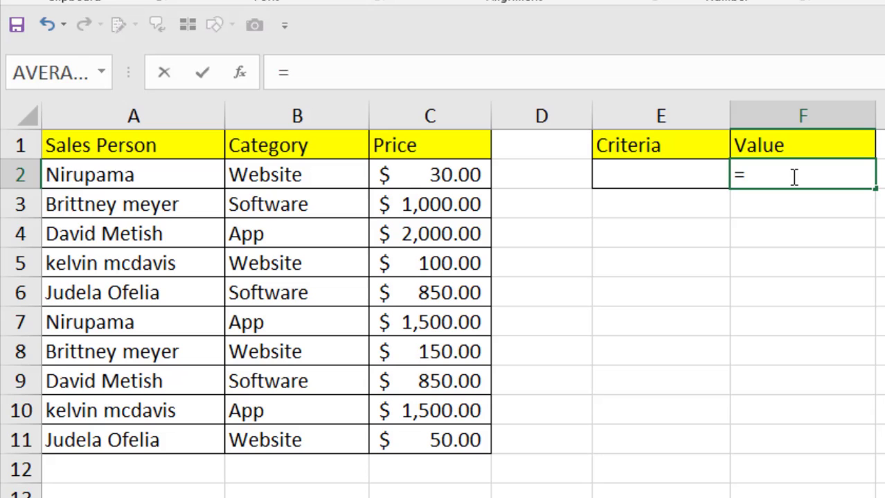
type("Sum")
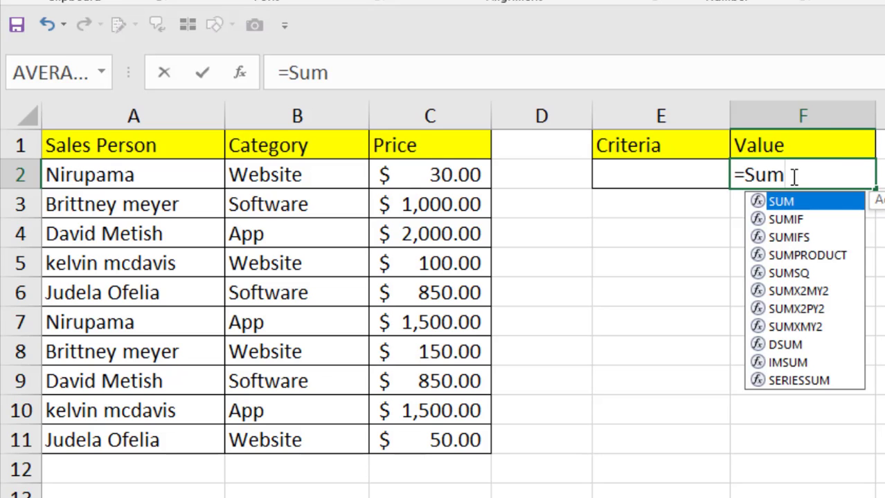
left_click(782, 220)
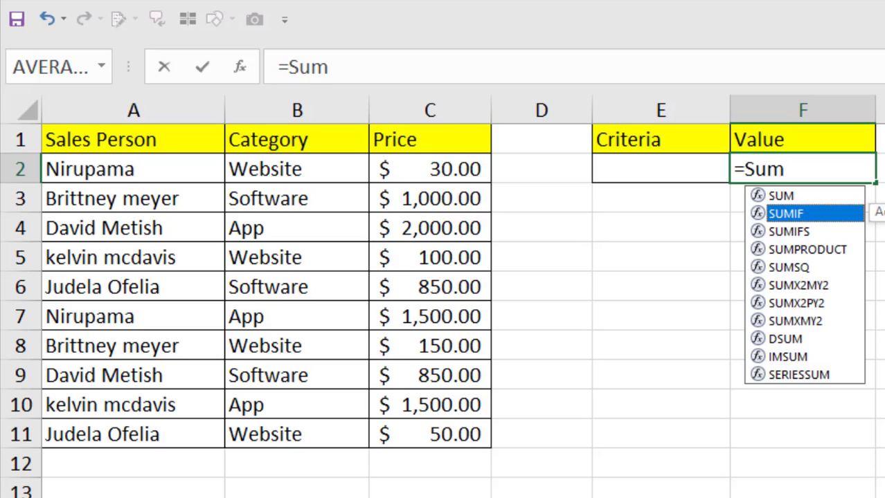
double_click(835, 219)
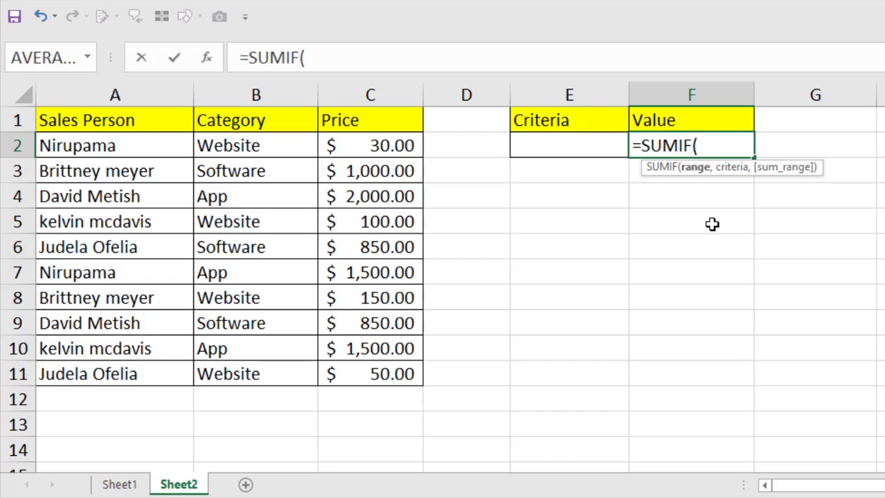
- Enter range B2:B11, criteria E2 and sum range C2:C11, then commit the formula
left_click_drag(278, 144, 261, 368)
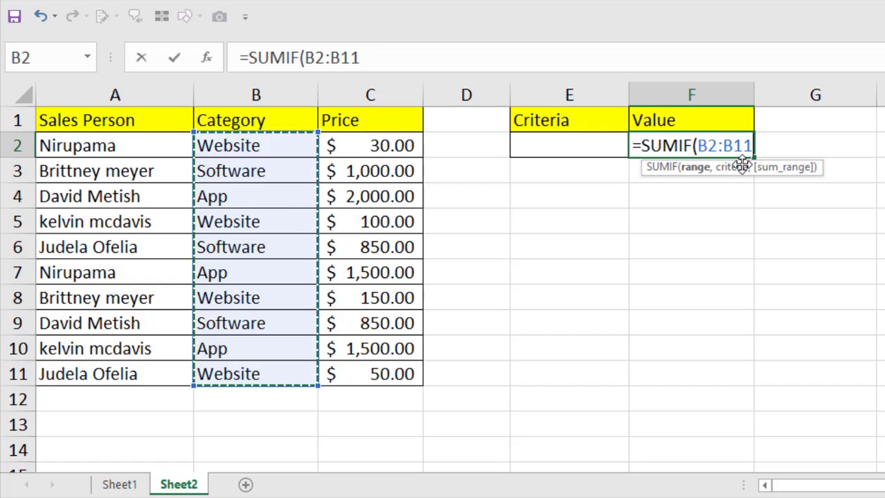
type(",")
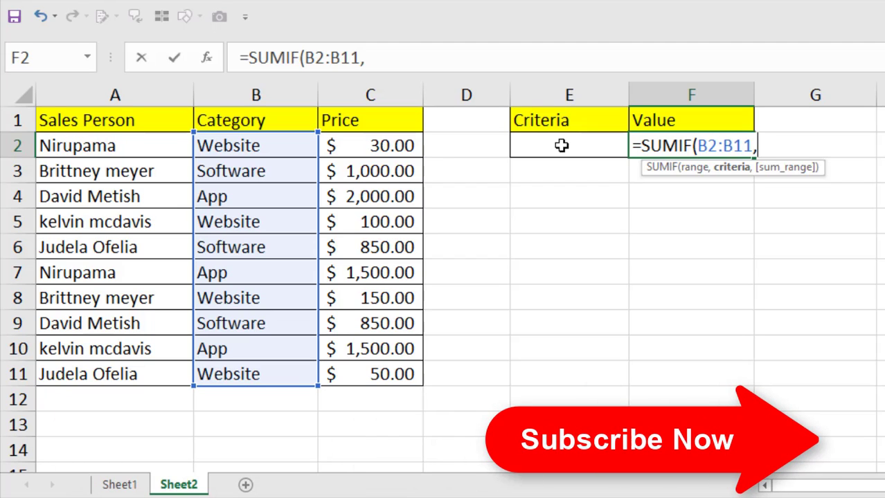
left_click(561, 144)
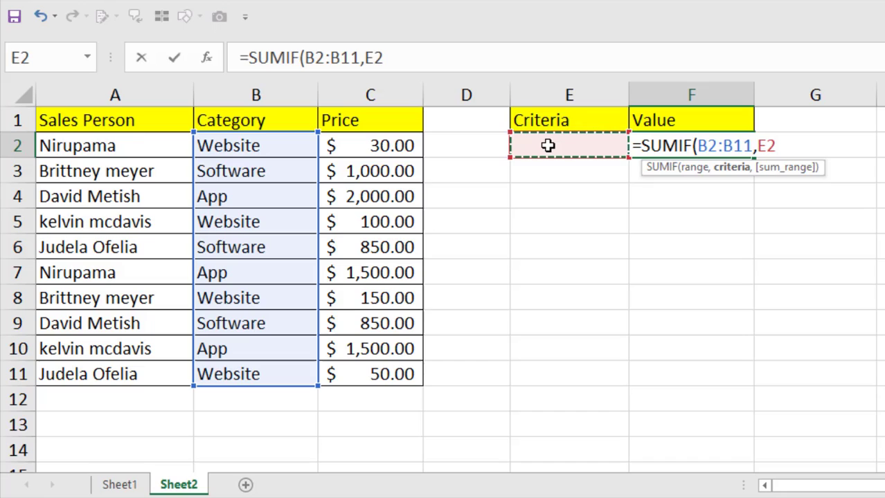
type(",")
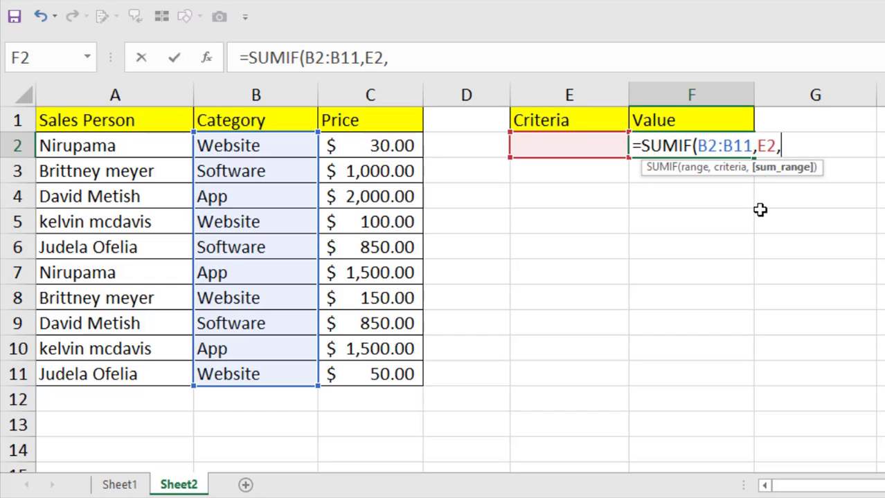
left_click_drag(363, 147, 366, 368)
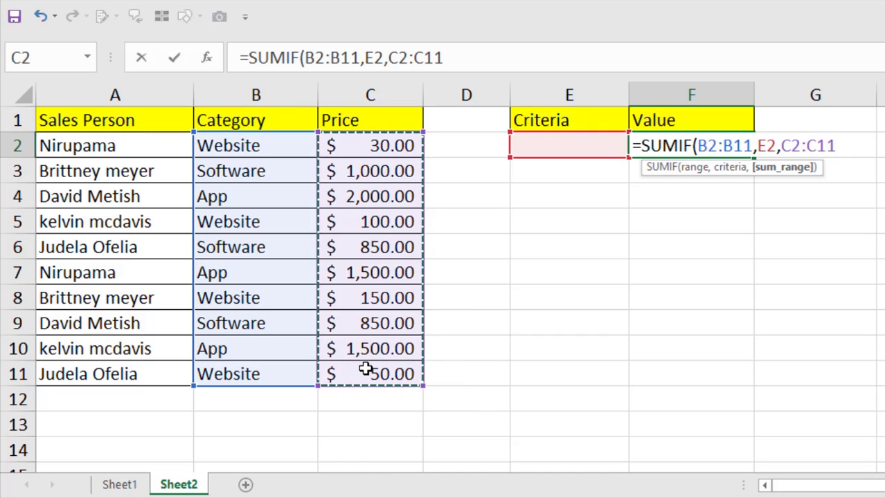
type(")")
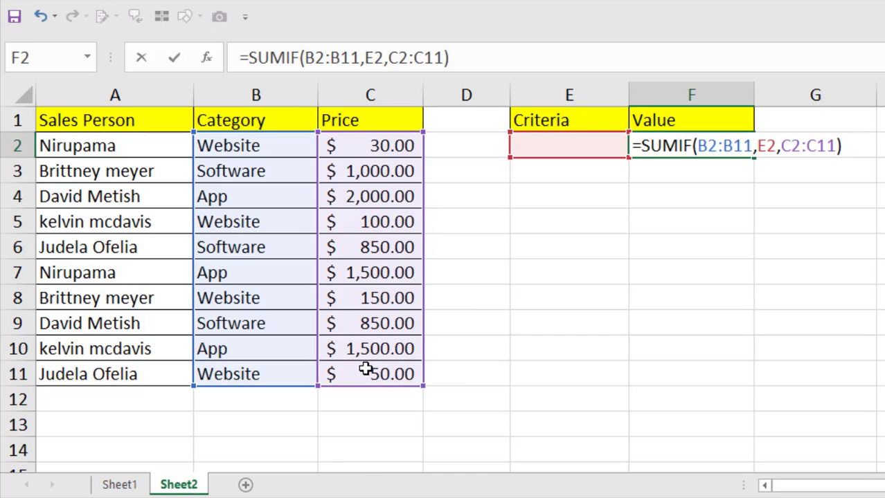
key("Return")
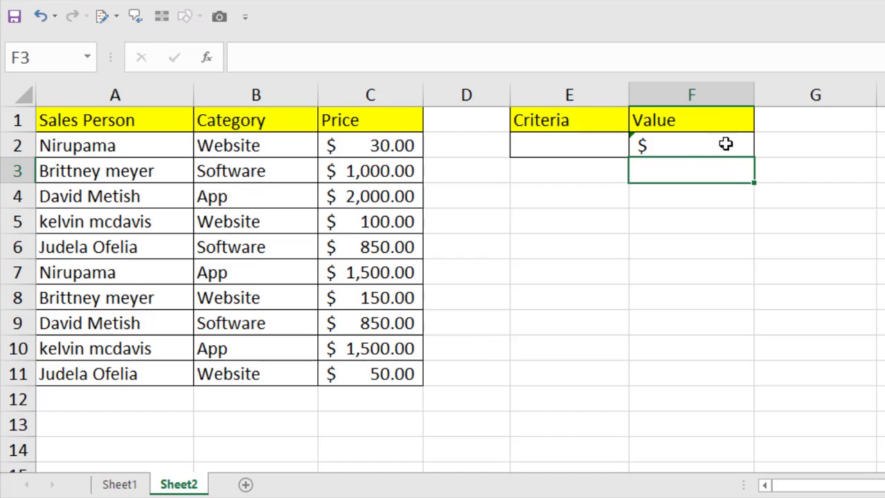
- Check F2's SUMIF formula in the formula bar, then open E2's category dropdown
left_click(598, 147)
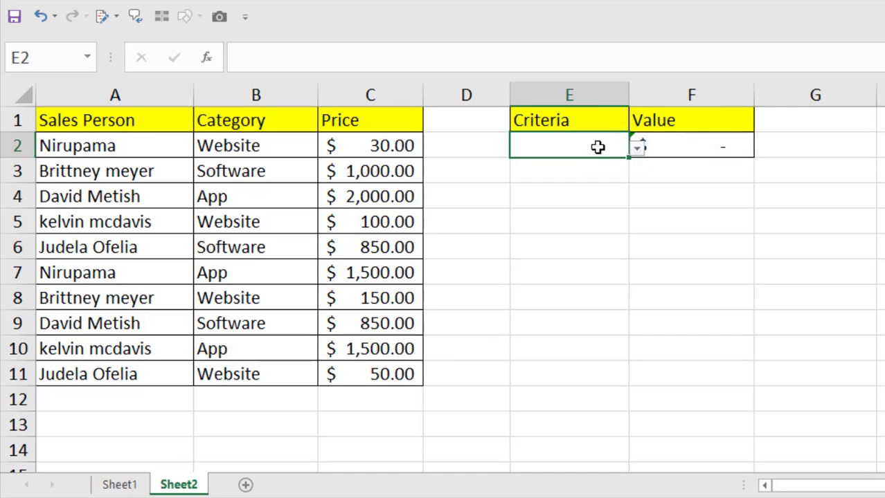
left_click(695, 142)
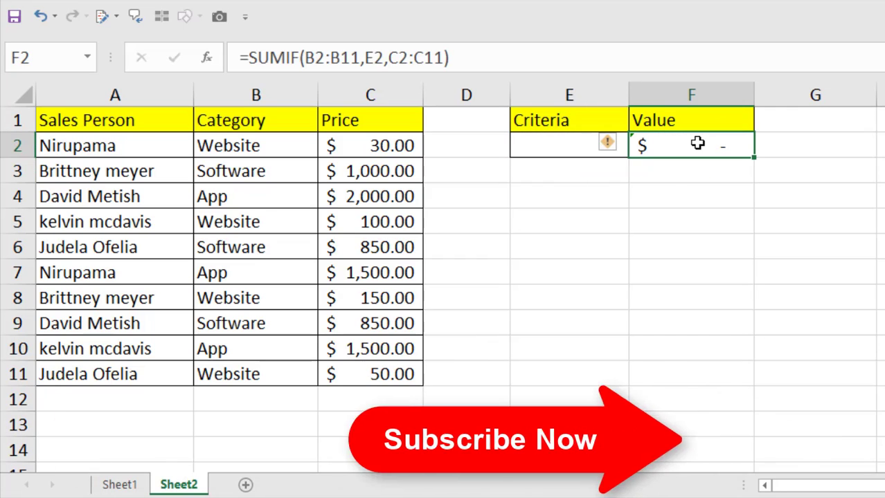
left_click(372, 60)
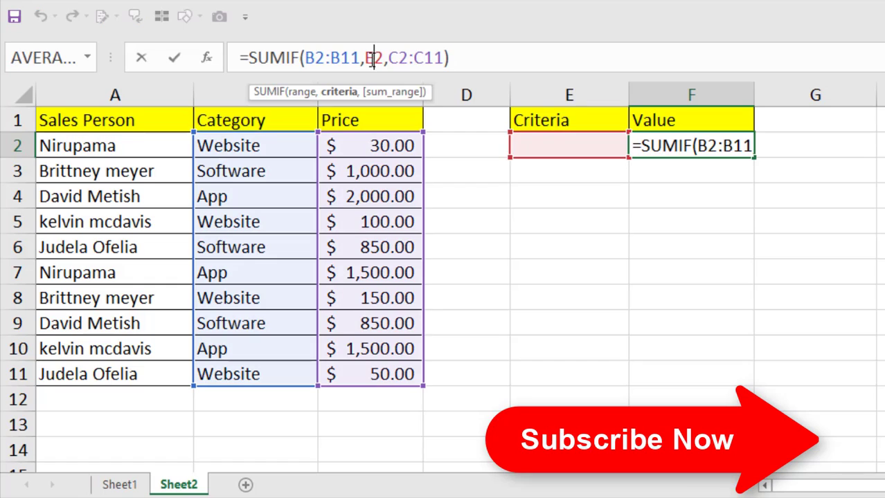
key("Return")
left_click(548, 148)
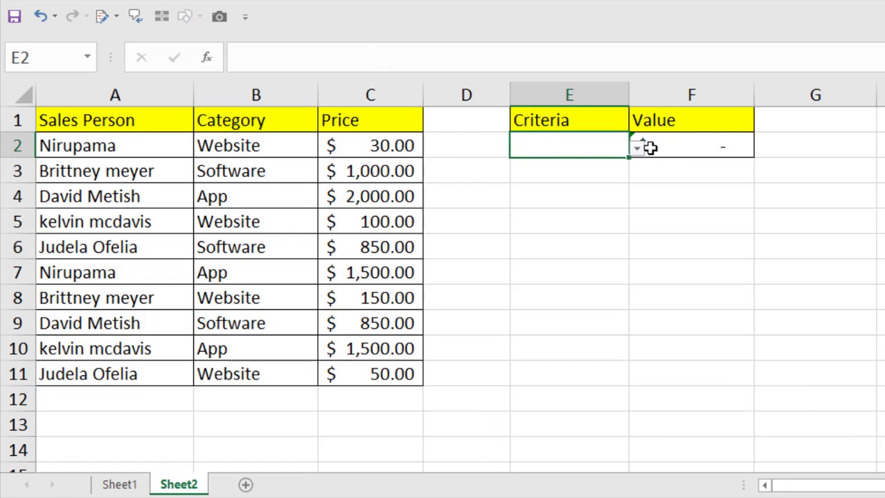
left_click(636, 148)
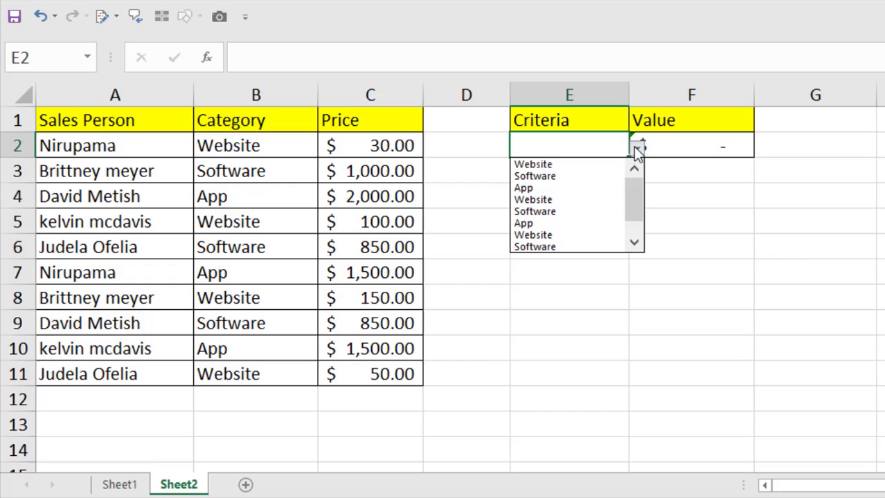
- Pick Website, then App as the E2 criterion, with F2 showing $5,000.00 for App
left_click(571, 207)
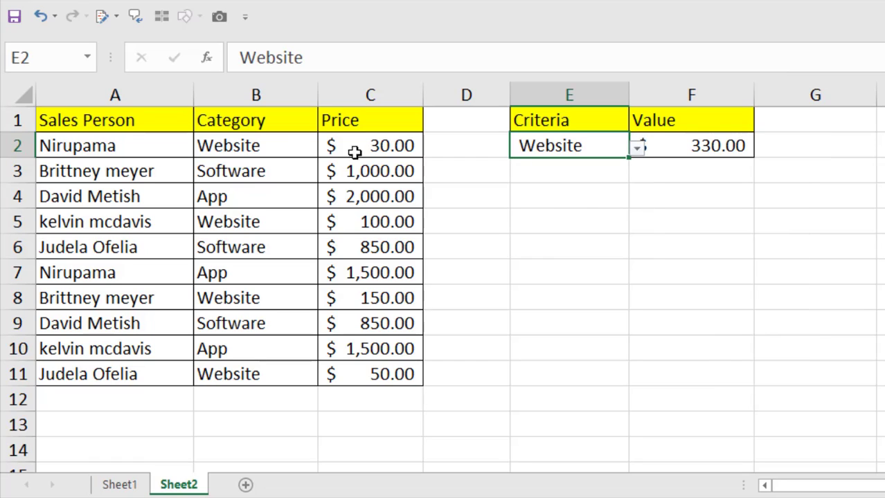
left_click_drag(573, 158, 634, 171)
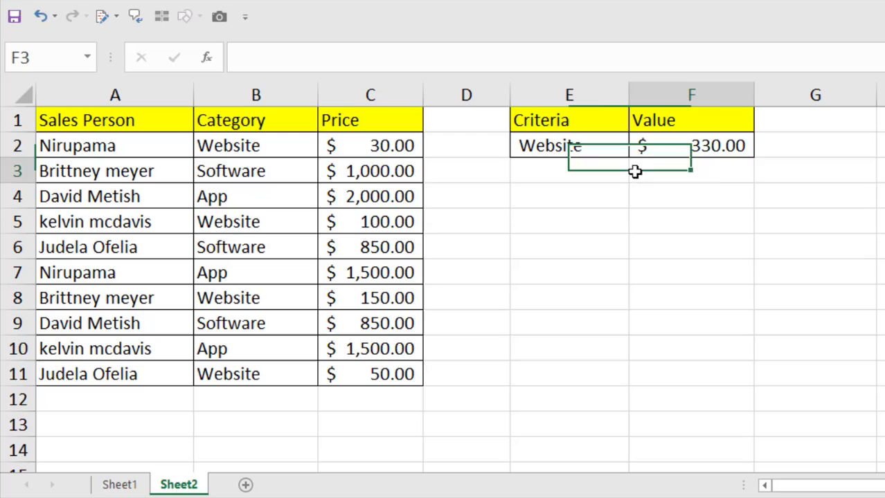
left_click(701, 148)
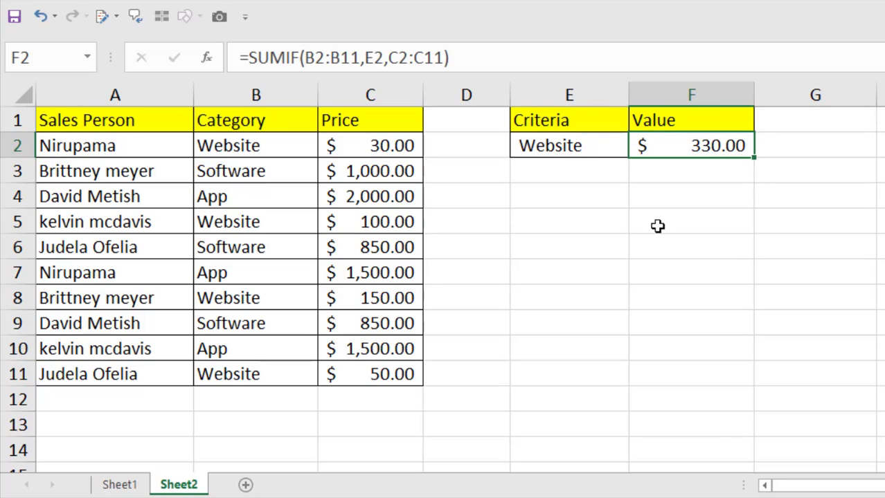
left_click(558, 159)
left_click(637, 148)
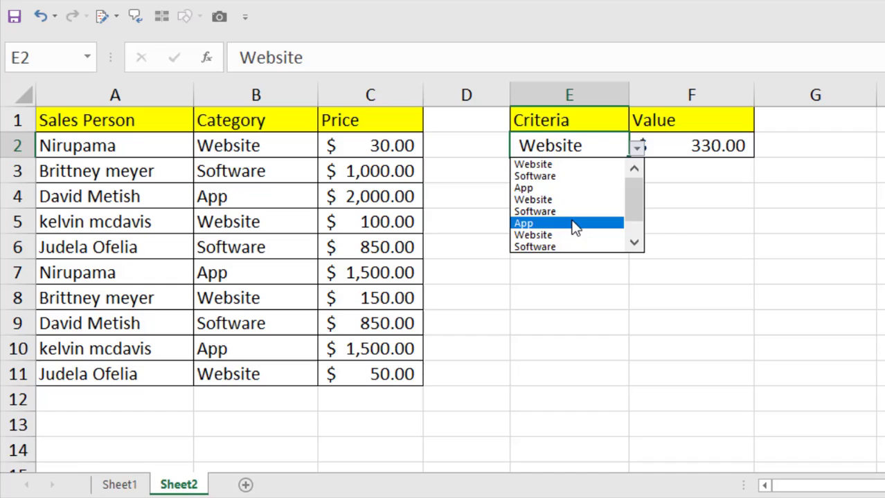
left_click(572, 226)
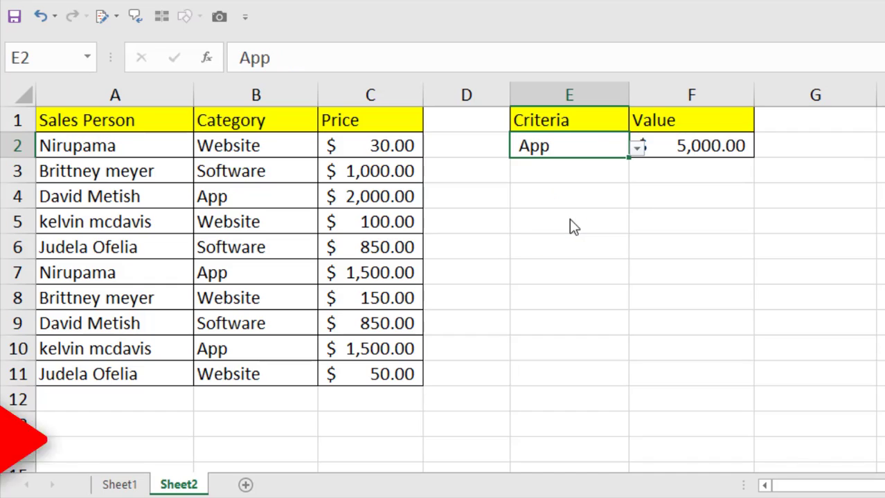
left_click(668, 147)
- Switch the E2 criterion to Software so F2 totals $2,700.00
left_click(604, 152)
left_click(636, 148)
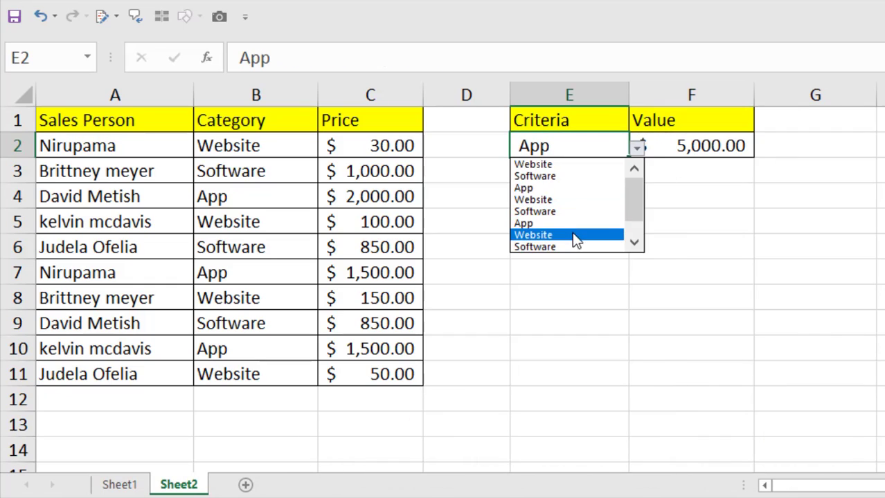
left_click(571, 247)
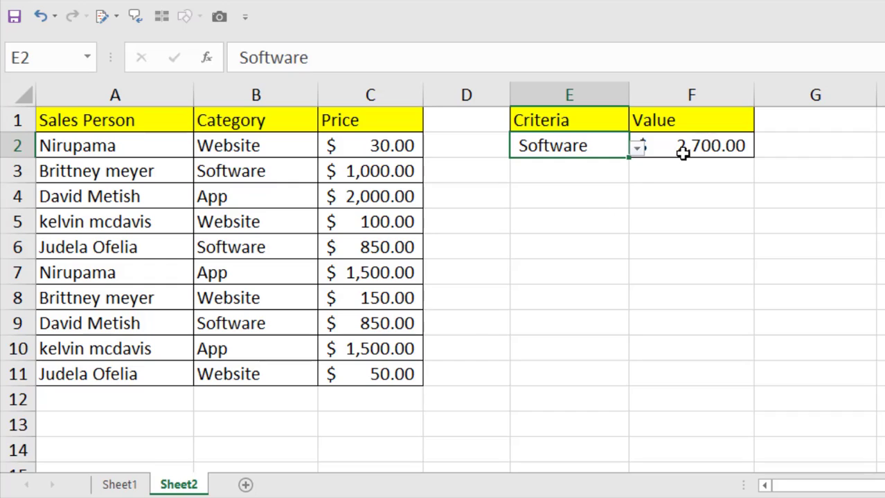
left_click(644, 219)
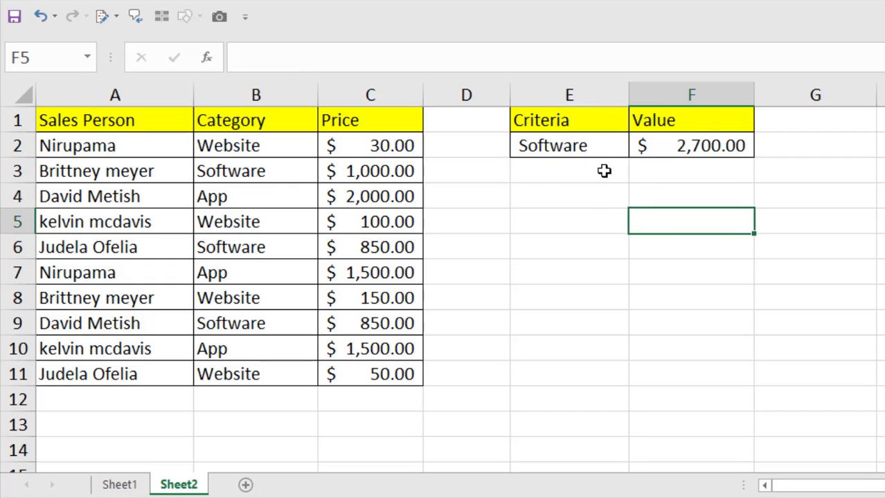
left_click(589, 145)
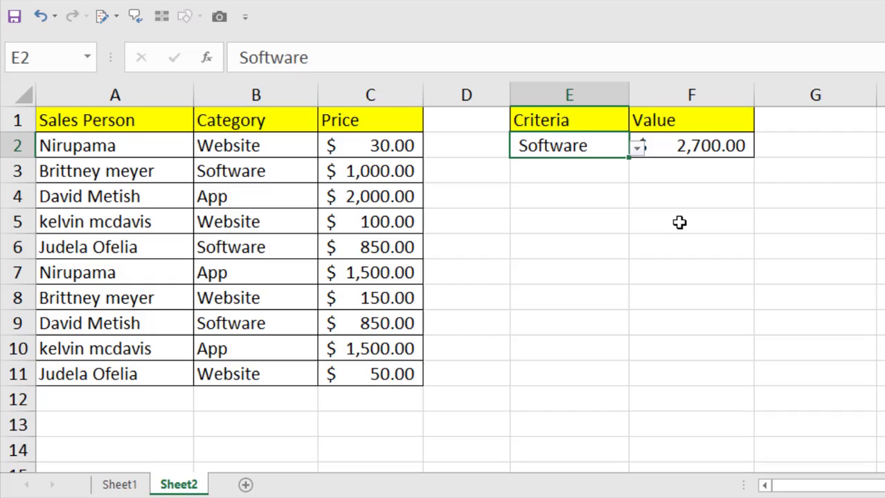